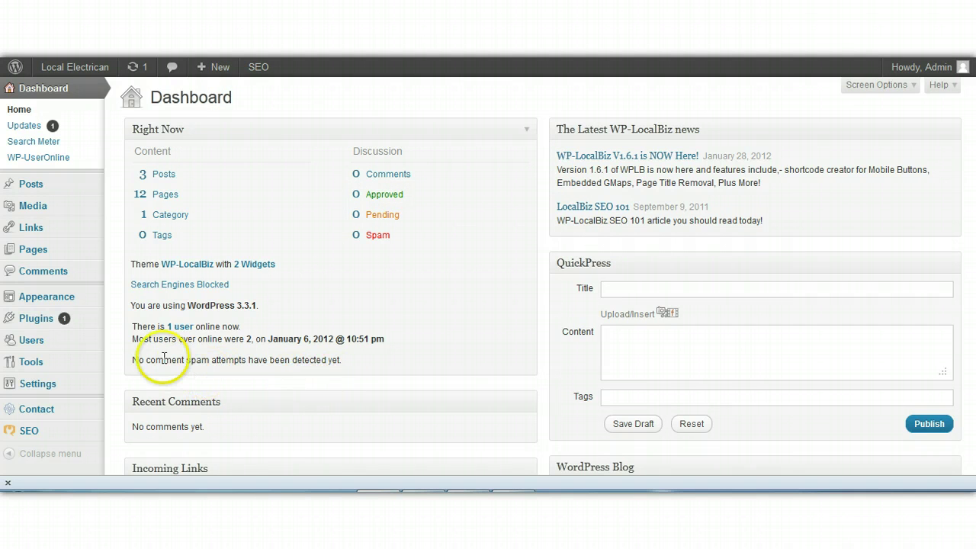
Search the WordPress plugin directory for wptouch from the page for adding new plugins
mouse_move(33, 322)
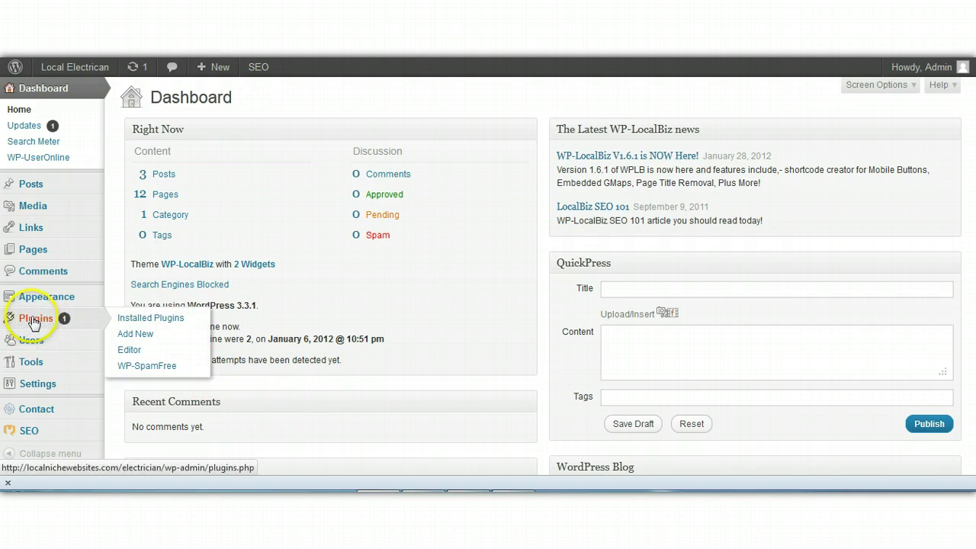
click(136, 336)
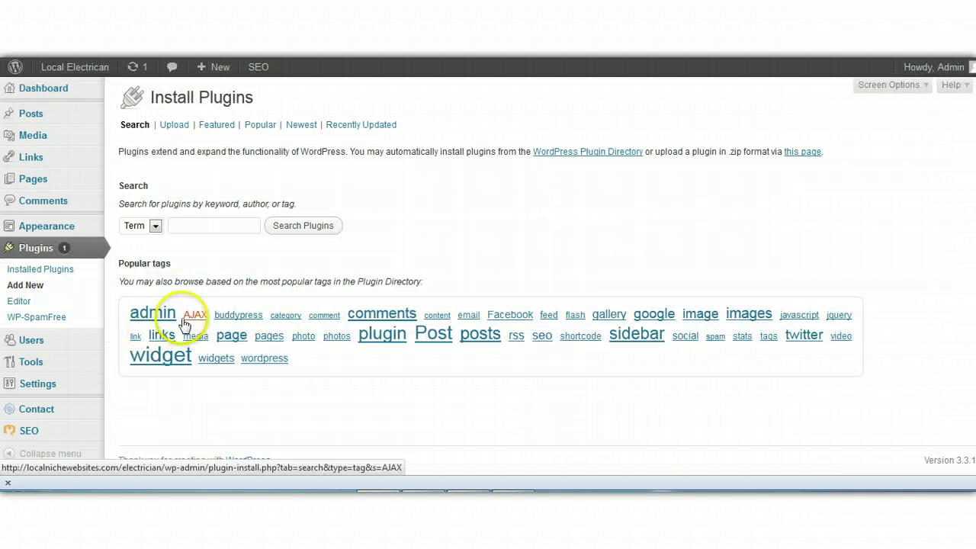
click(188, 227)
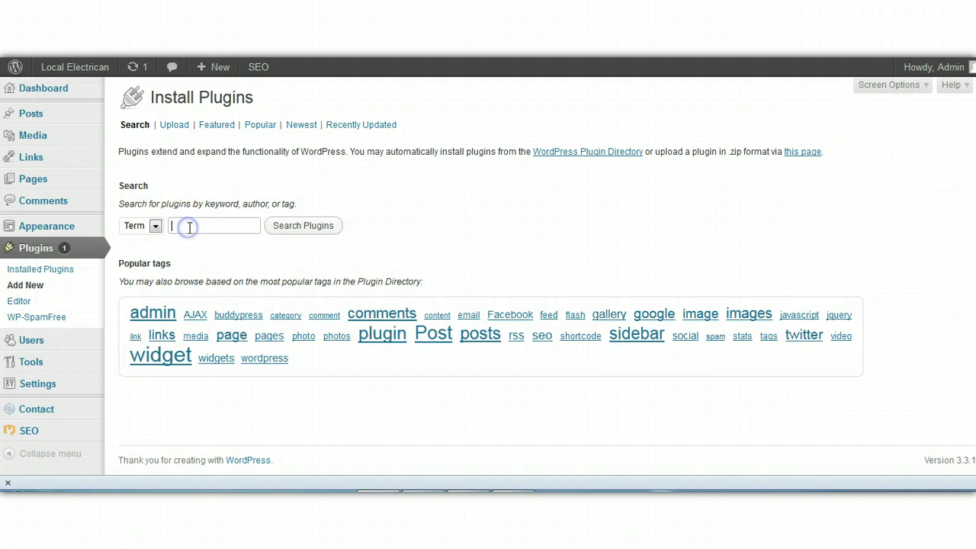
text(w)
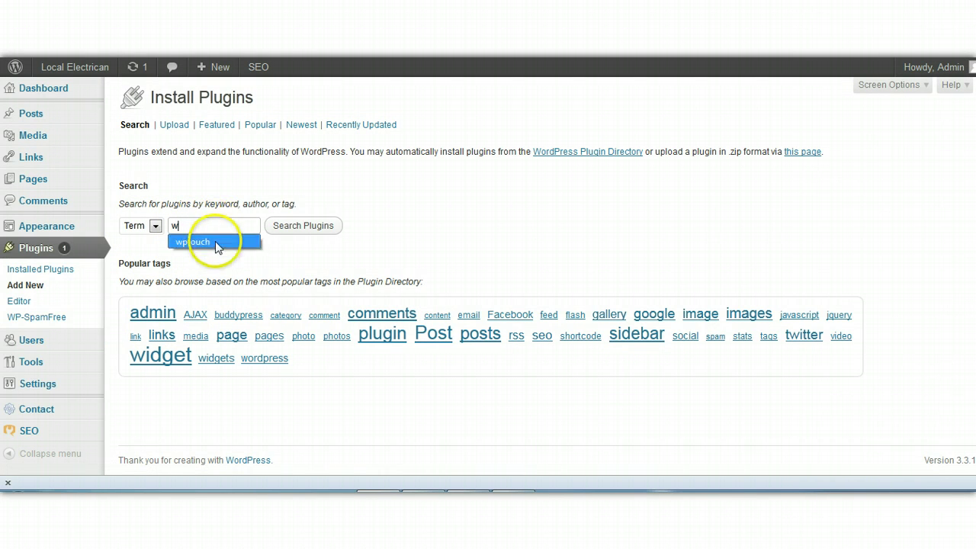
click(213, 241)
click(317, 226)
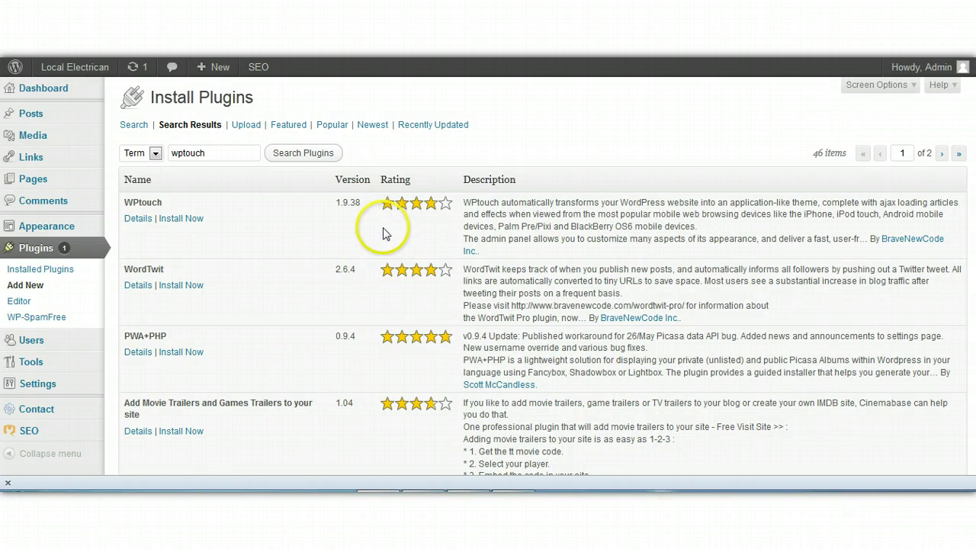
Install the WPtouch 1.9.38 plugin from the search results and activate it
click(173, 218)
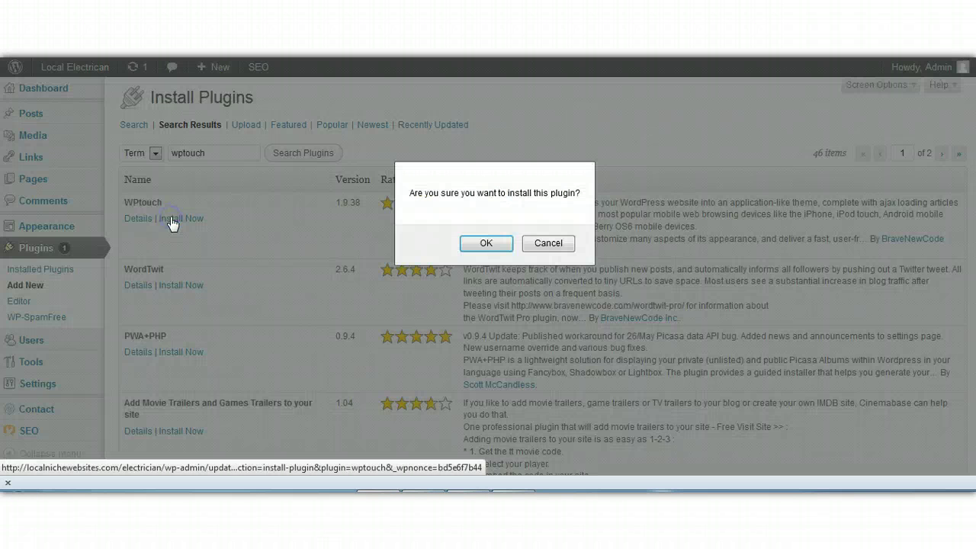
click(485, 242)
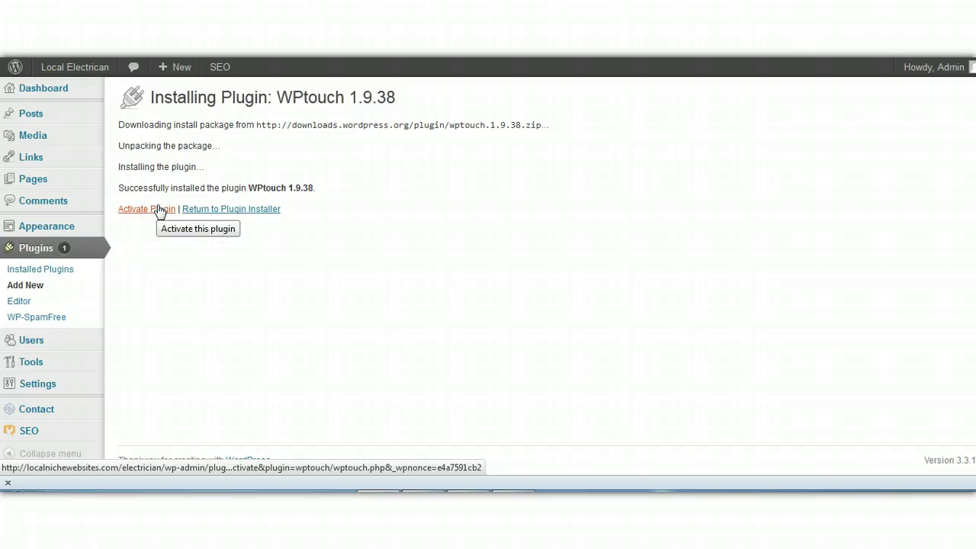
click(159, 211)
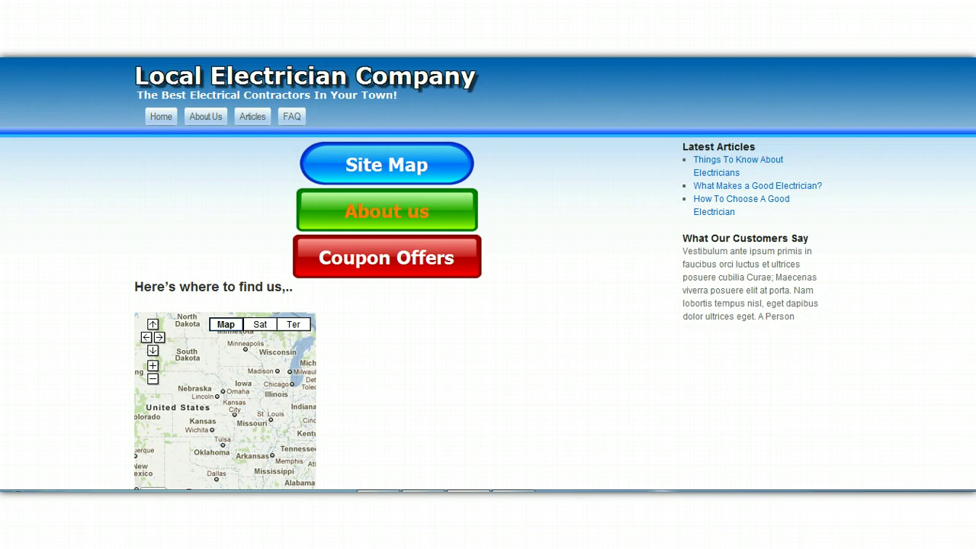
Examine the site's mobile page from header to footer, including its coloured buttons, map, search form and call banner
scroll(489, 305, down, 1)
scroll(488, 305, up, 1)
scroll(488, 305, down, 3)
scroll(488, 305, up, 3)
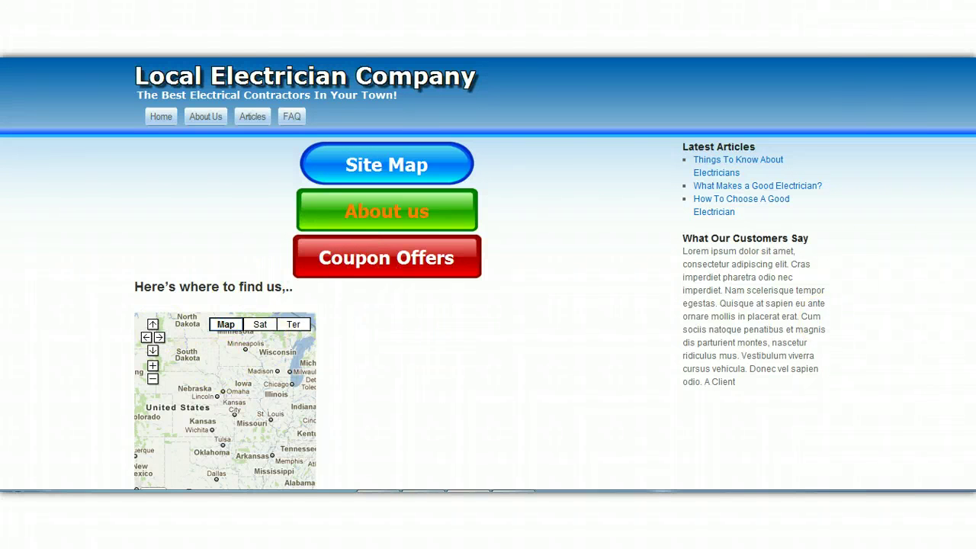
scroll(488, 273, down, 4)
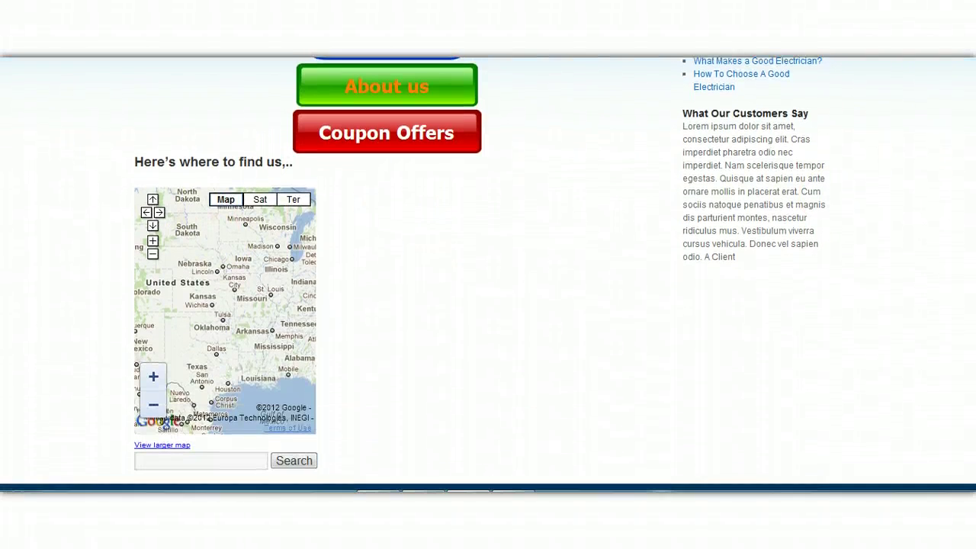
scroll(488, 273, down, 1)
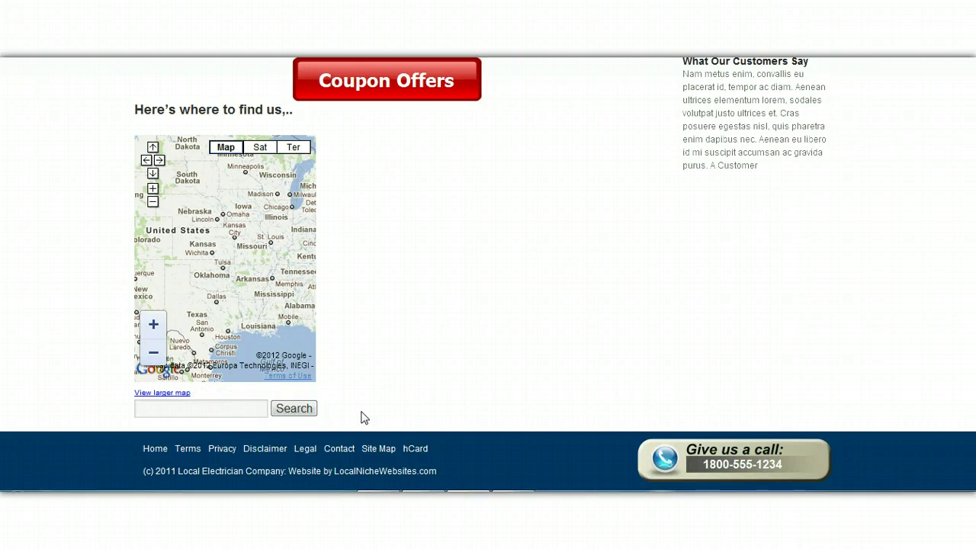
scroll(363, 418, up, 3)
scroll(488, 274, down, 3)
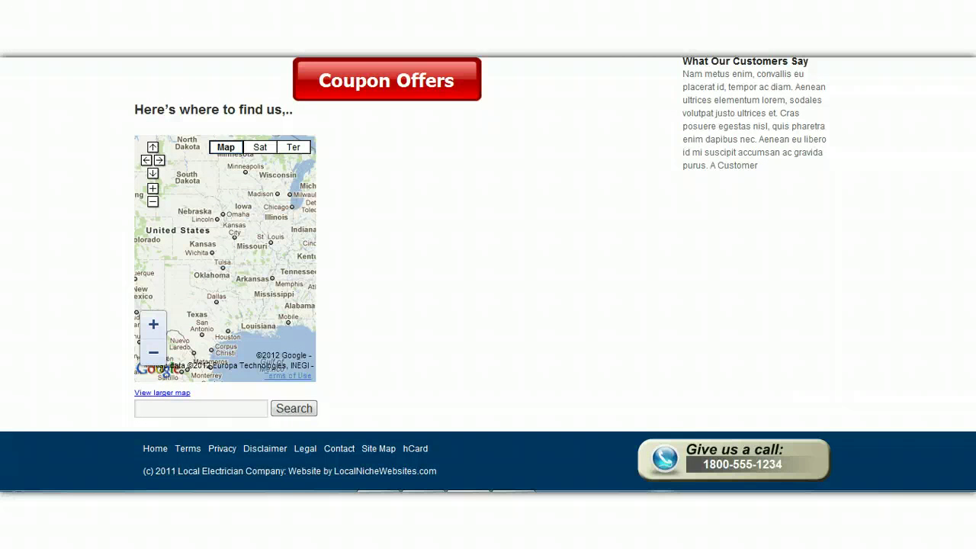
scroll(488, 274, up, 3)
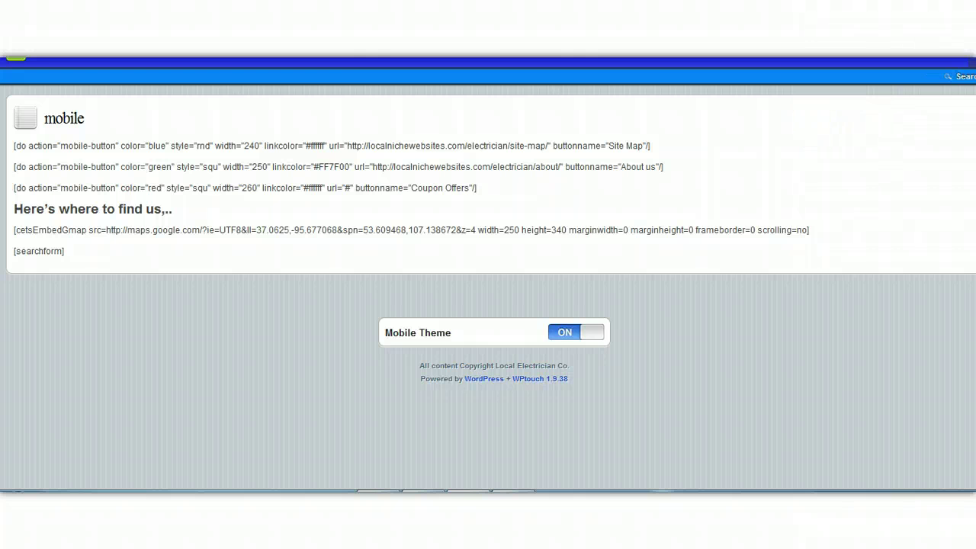
Look through the files offered in the WP-LocalBiz members' Downloads area
right_click(765, 56)
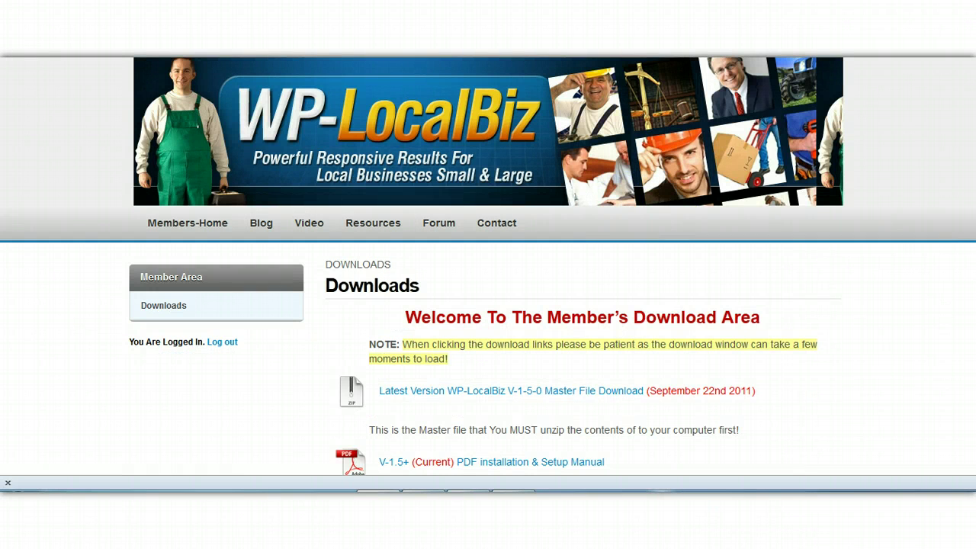
scroll(488, 265, down, 4)
scroll(489, 266, down, 2)
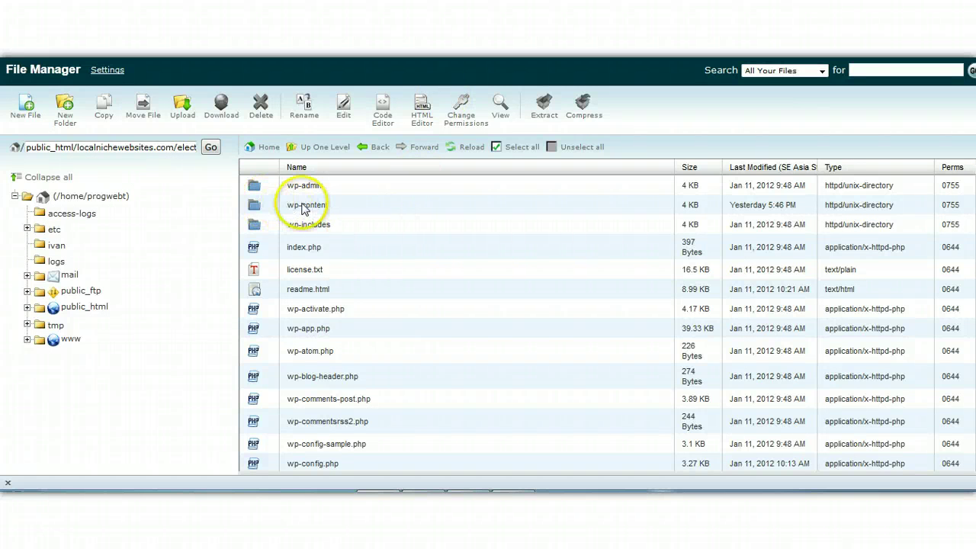
In the hosting File Manager, open the folder wp-content/plugins/wptouch/themes of the electrician site
click(254, 211)
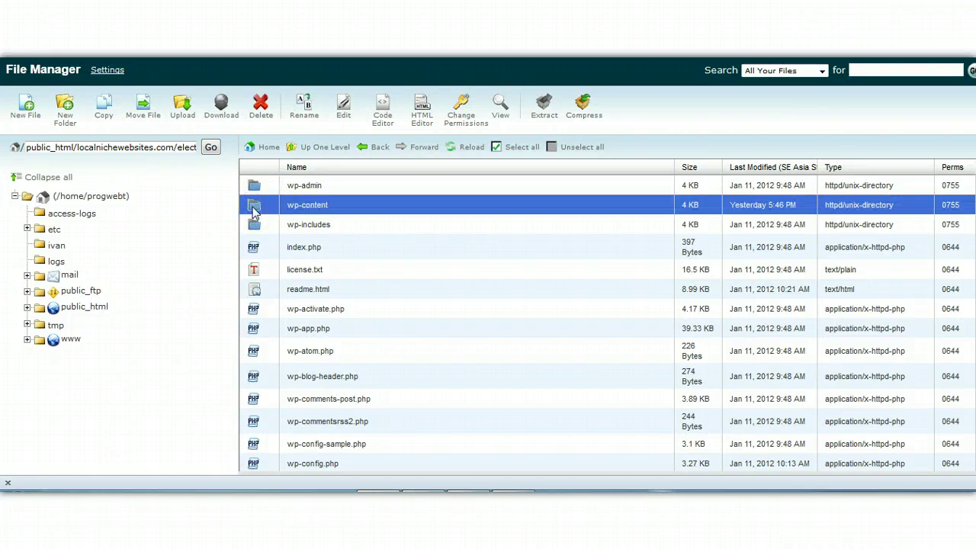
click(255, 213)
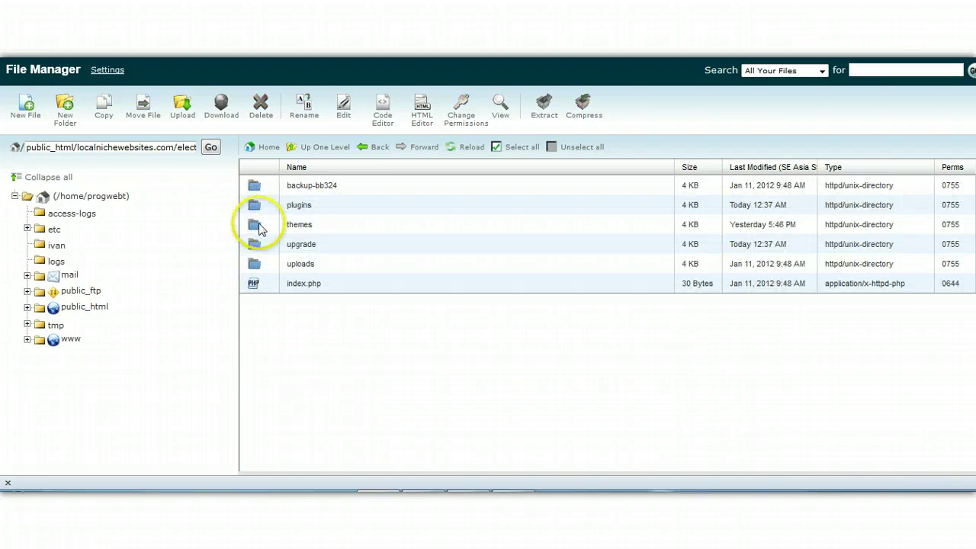
double_click(255, 206)
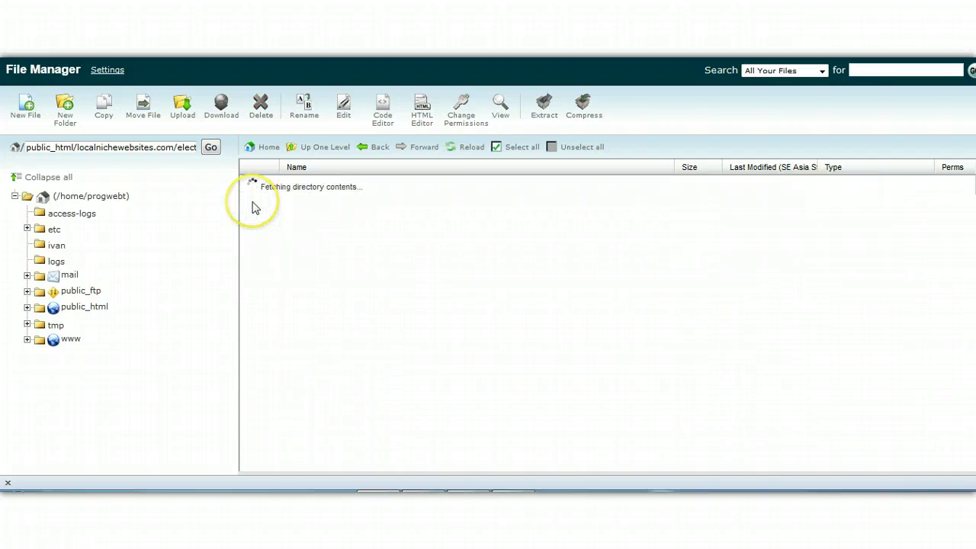
scroll(427, 248, down, 4)
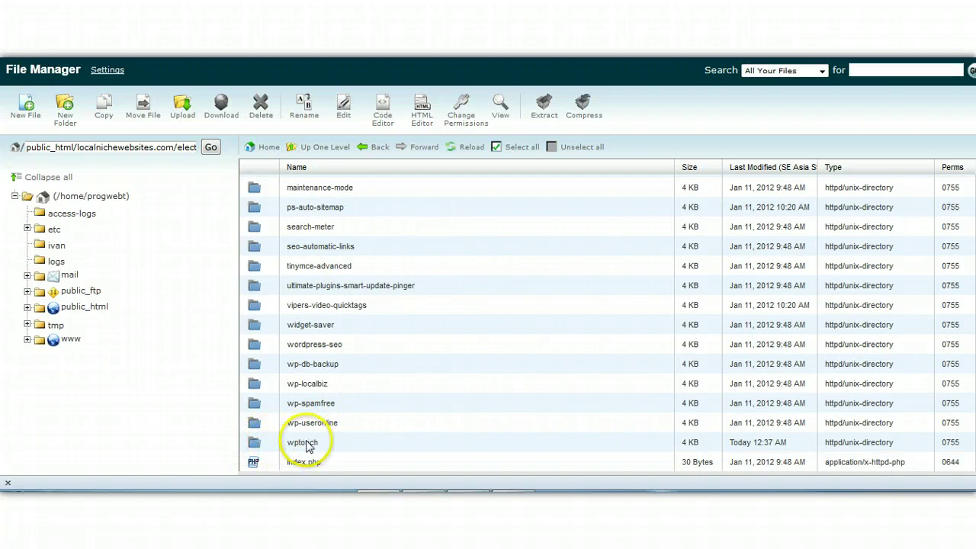
click(255, 444)
double_click(255, 444)
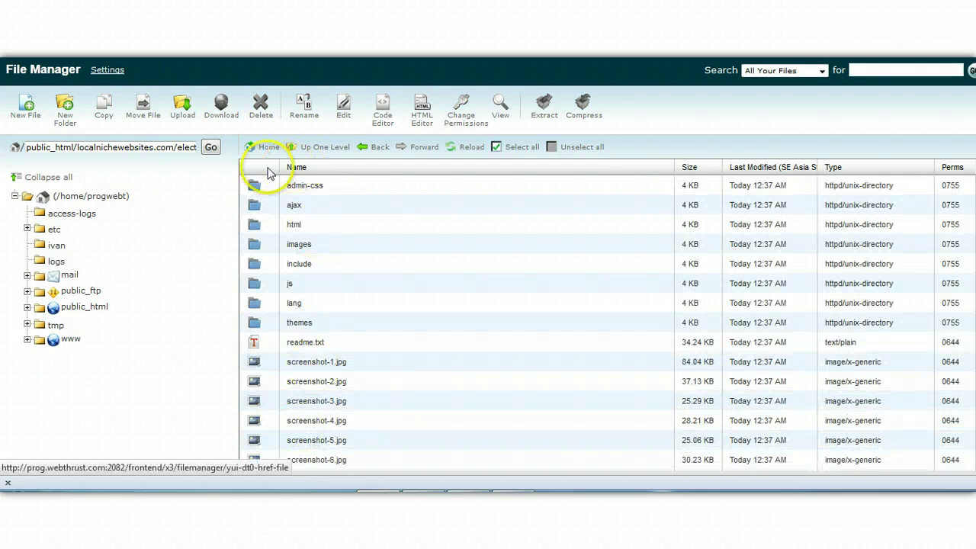
double_click(257, 326)
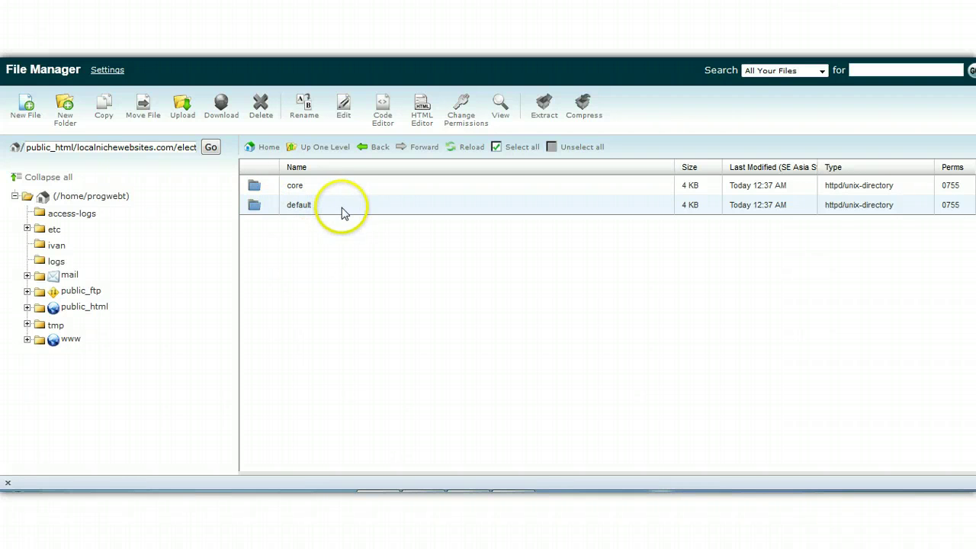
Delete the default folder from the wptouch themes directory
click(254, 207)
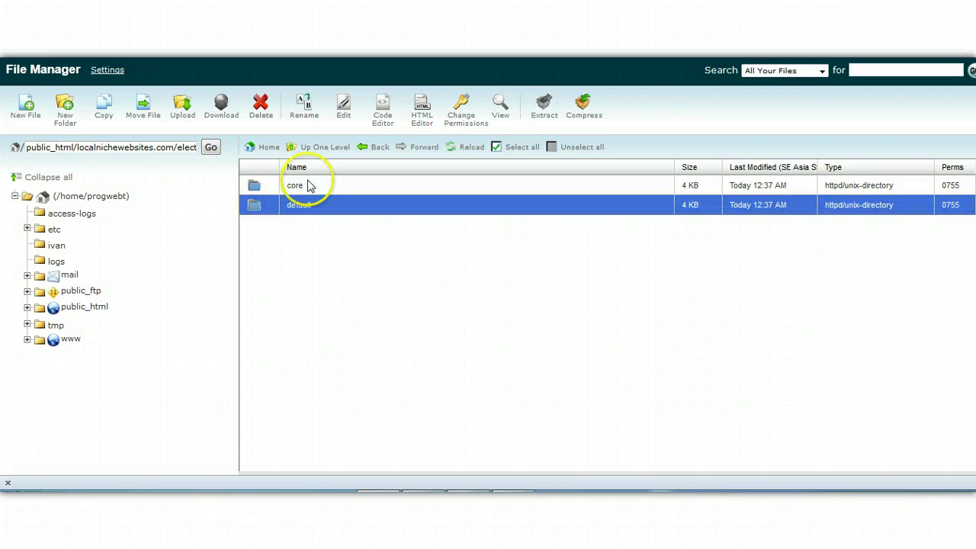
click(260, 105)
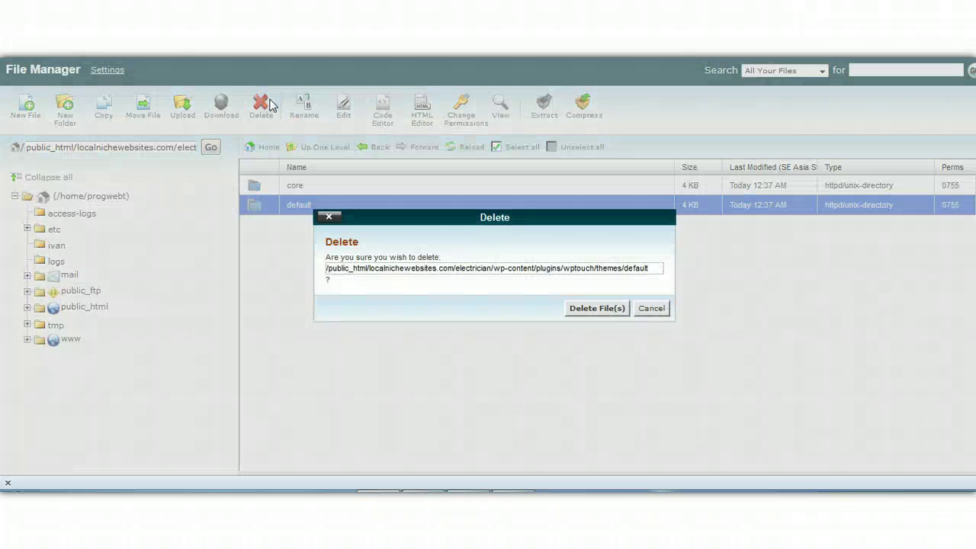
click(606, 309)
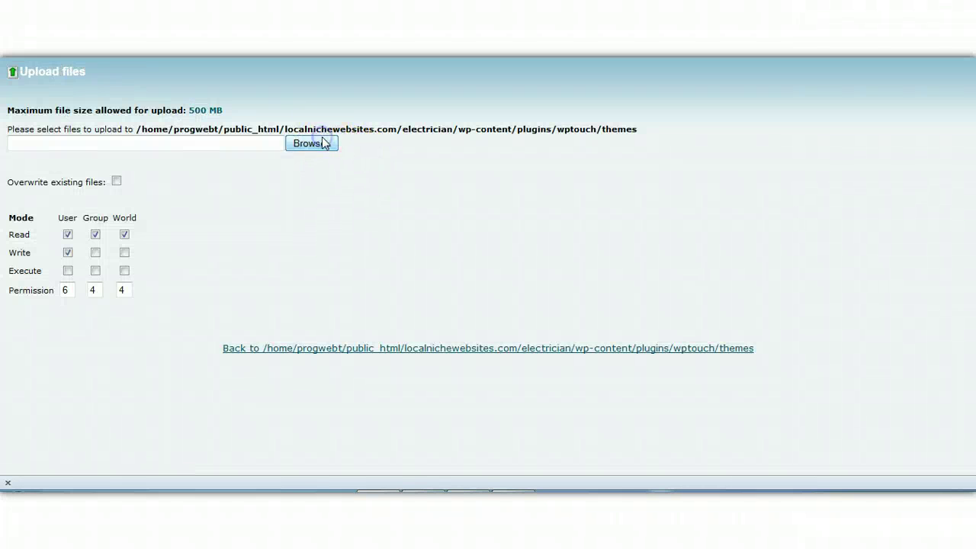
Upload the default zip archive from Downloads into the wptouch themes directory and refresh the file listing
click(322, 142)
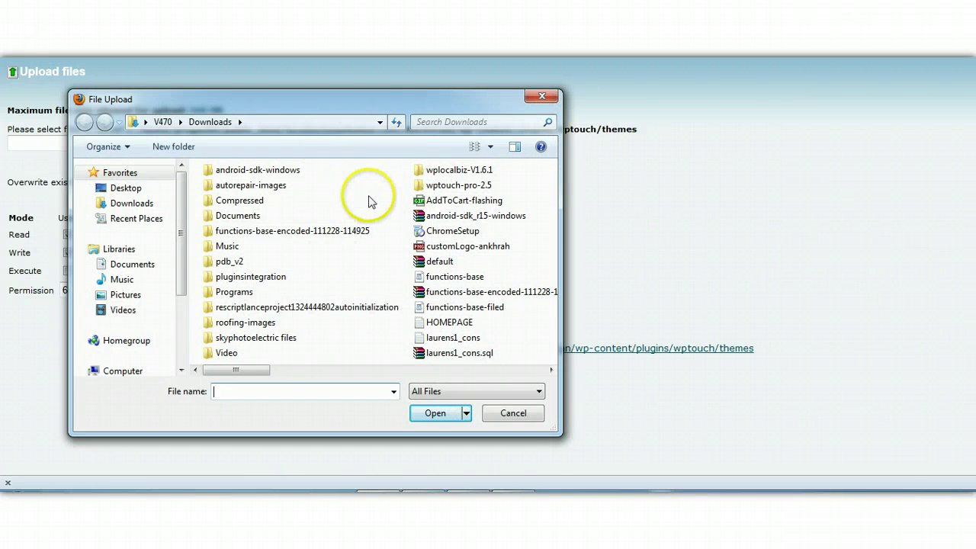
click(433, 263)
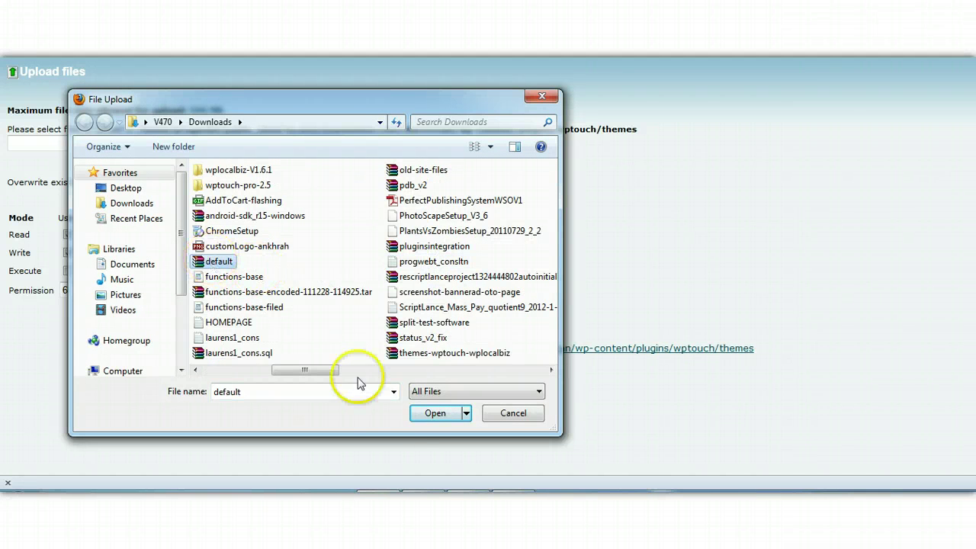
click(433, 413)
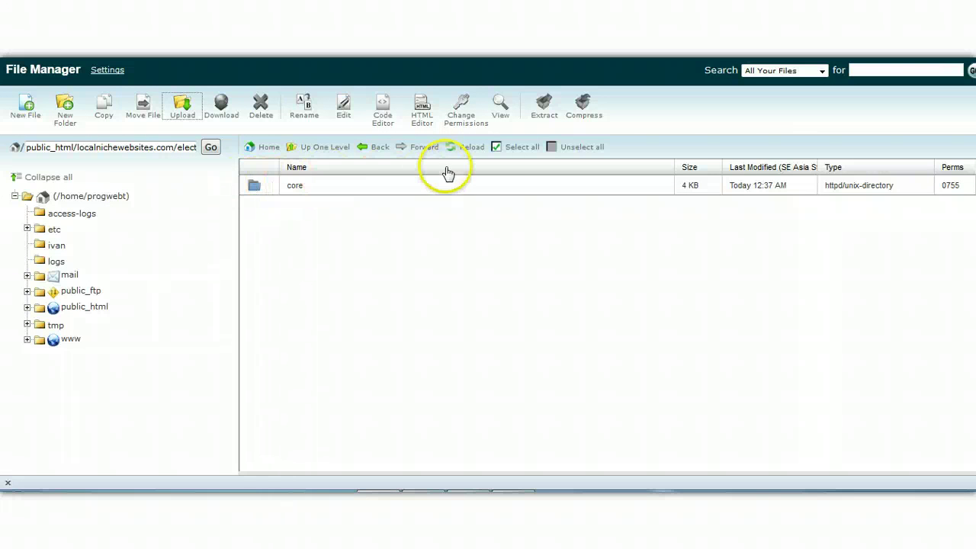
click(464, 152)
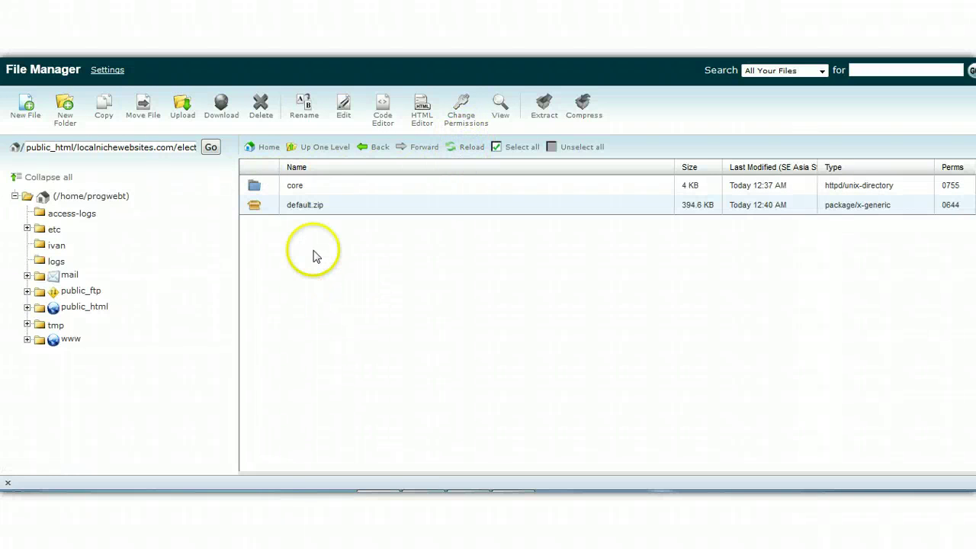
Extract default.zip into the wptouch themes directory, dismiss the extraction results and refresh the file listing
click(255, 208)
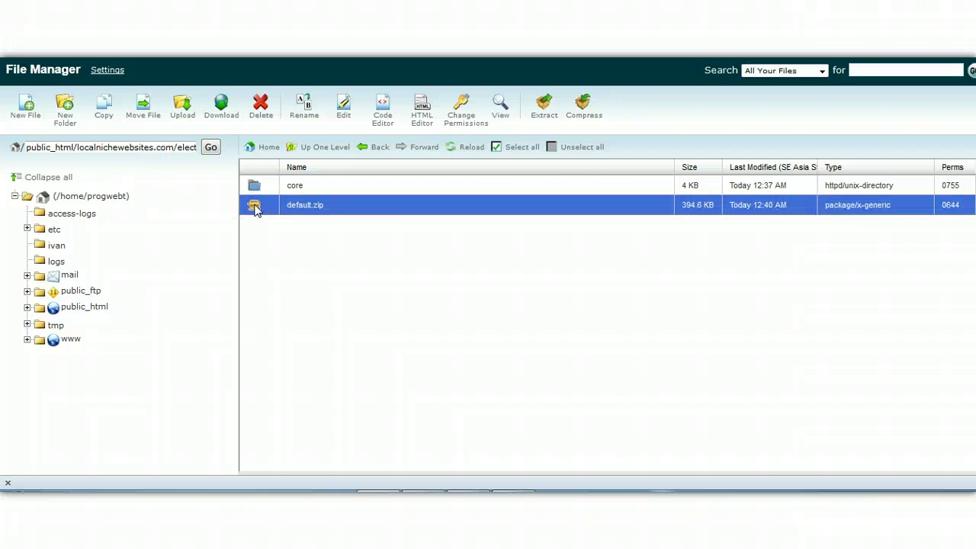
click(545, 107)
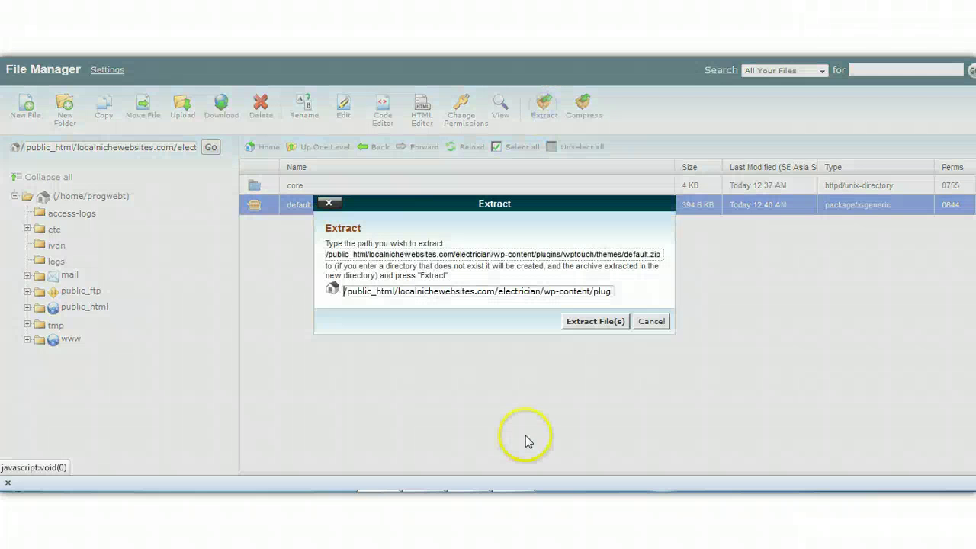
click(578, 321)
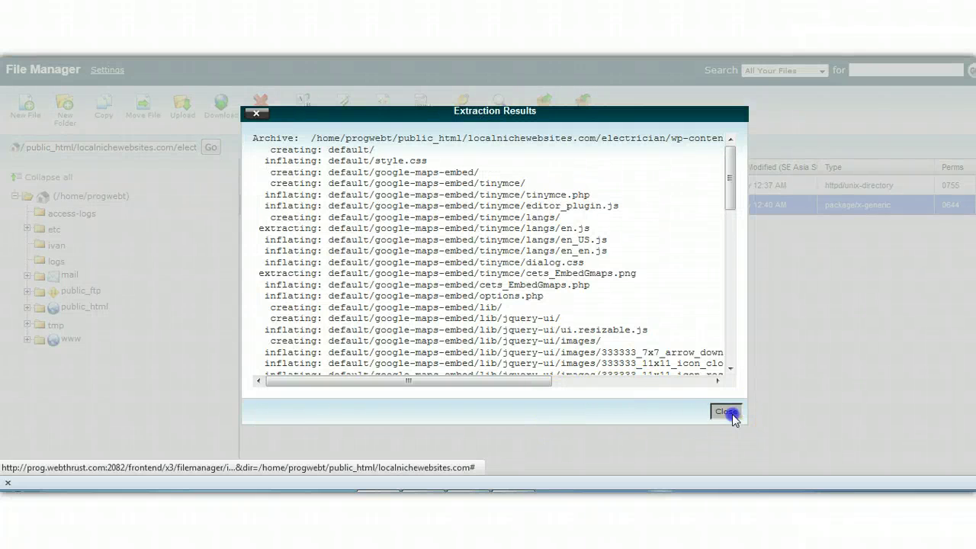
click(727, 412)
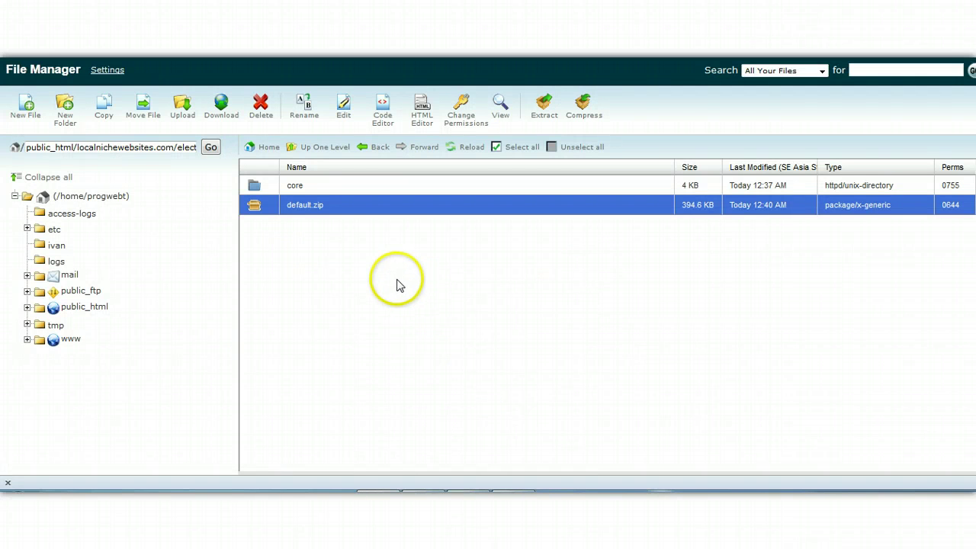
click(459, 148)
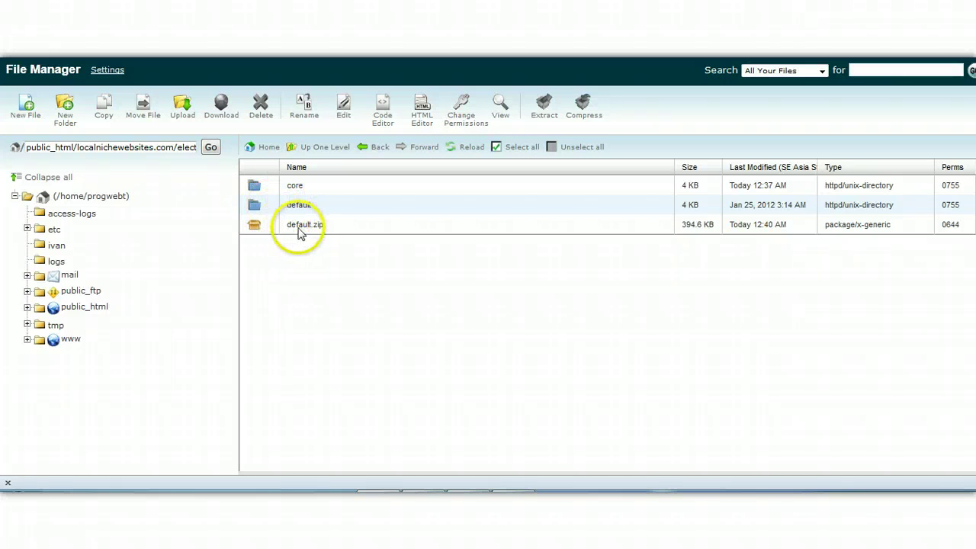
Delete the default.zip archive from the wptouch themes directory
click(258, 229)
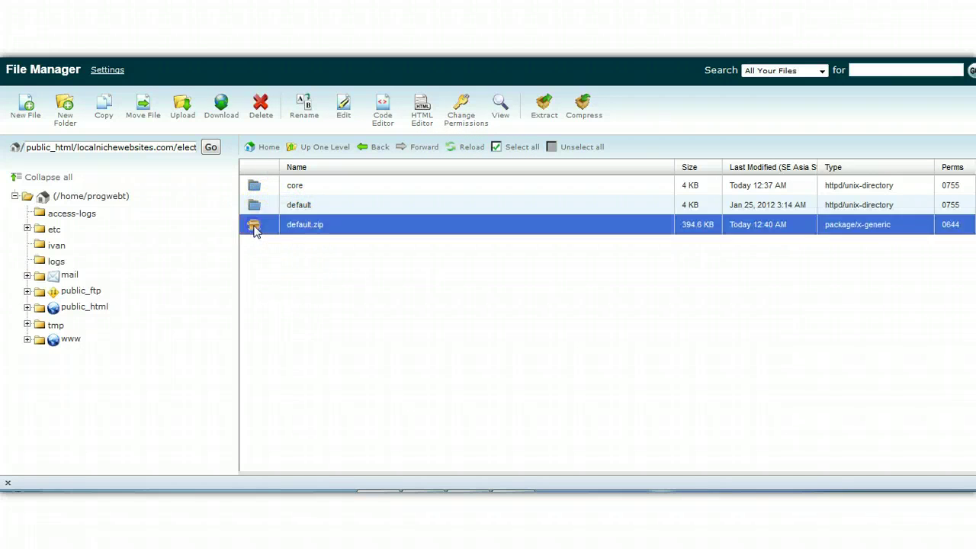
click(261, 107)
click(597, 308)
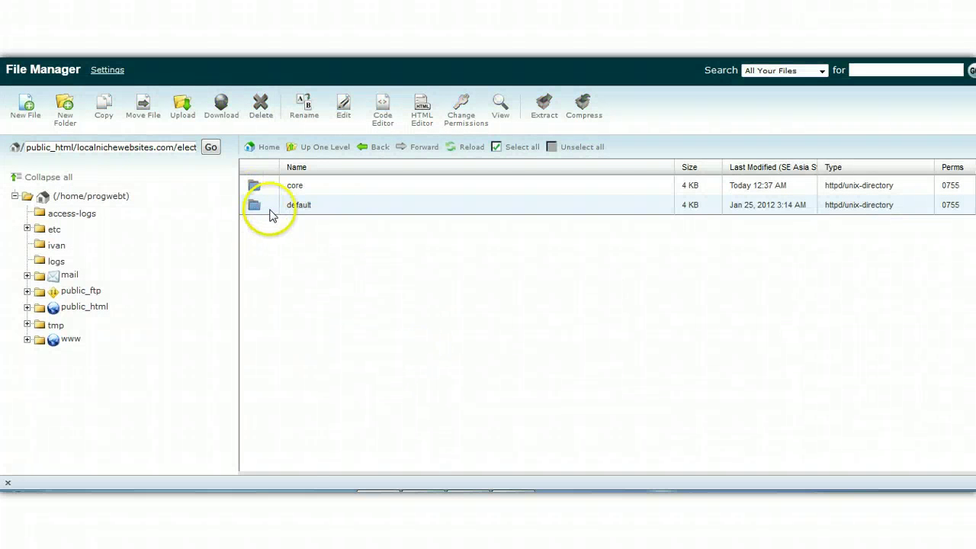
Examine the mobile page's buttons, map and search form in the phone-sized browser window, and return to the File Manager
click(304, 286)
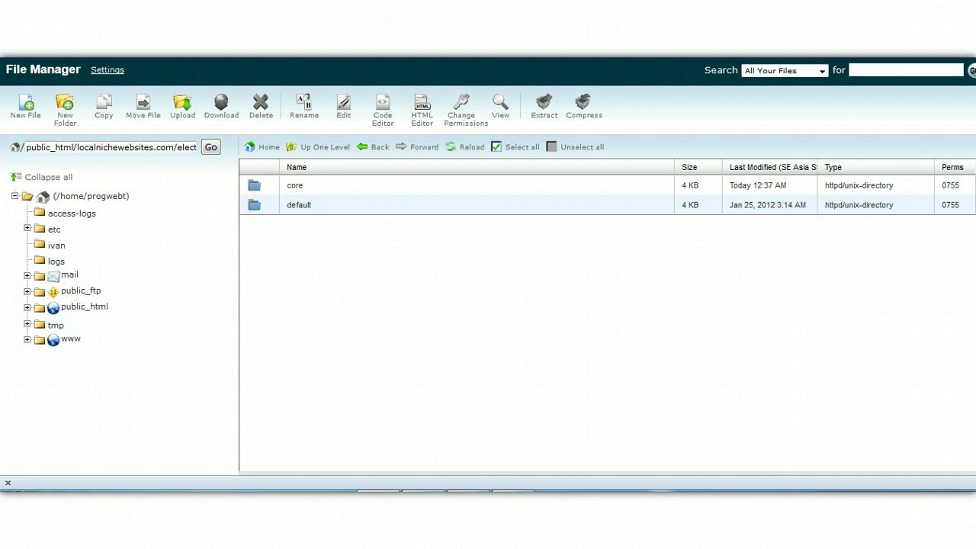
key(alt+Tab)
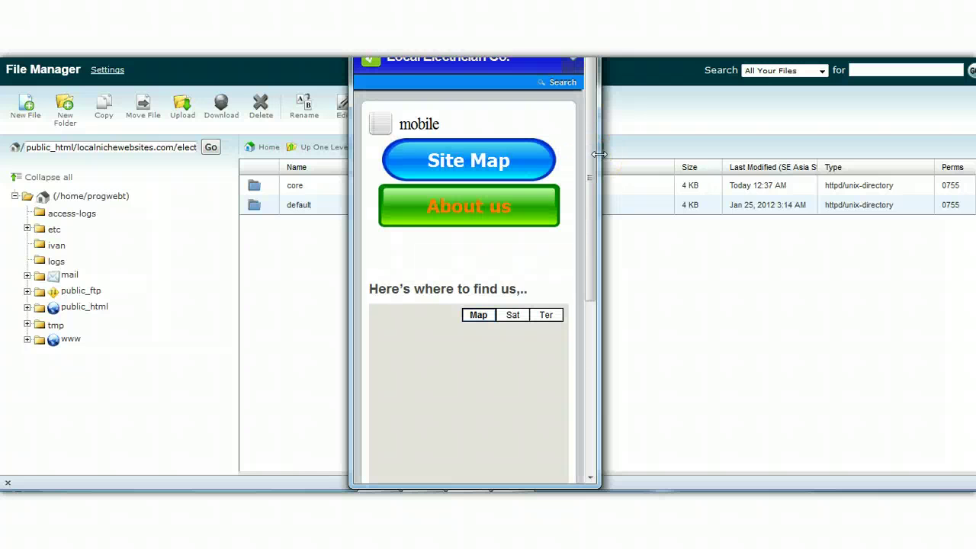
drag(593, 147, 593, 157)
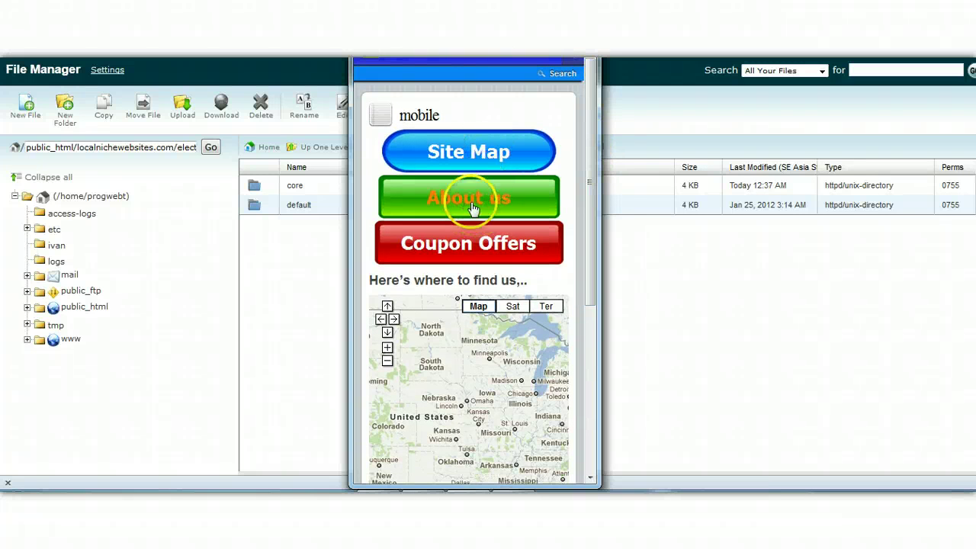
drag(593, 203, 592, 279)
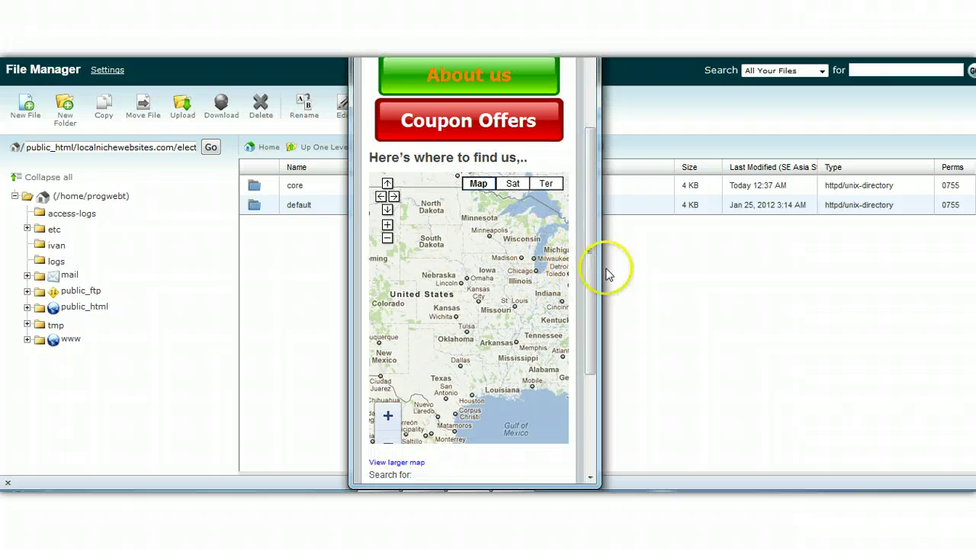
drag(594, 245, 584, 312)
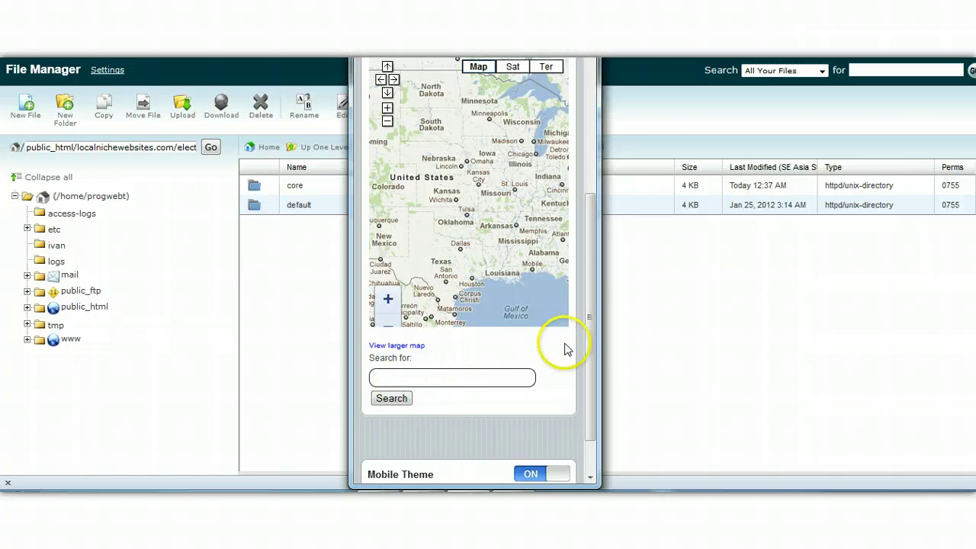
drag(593, 351, 594, 186)
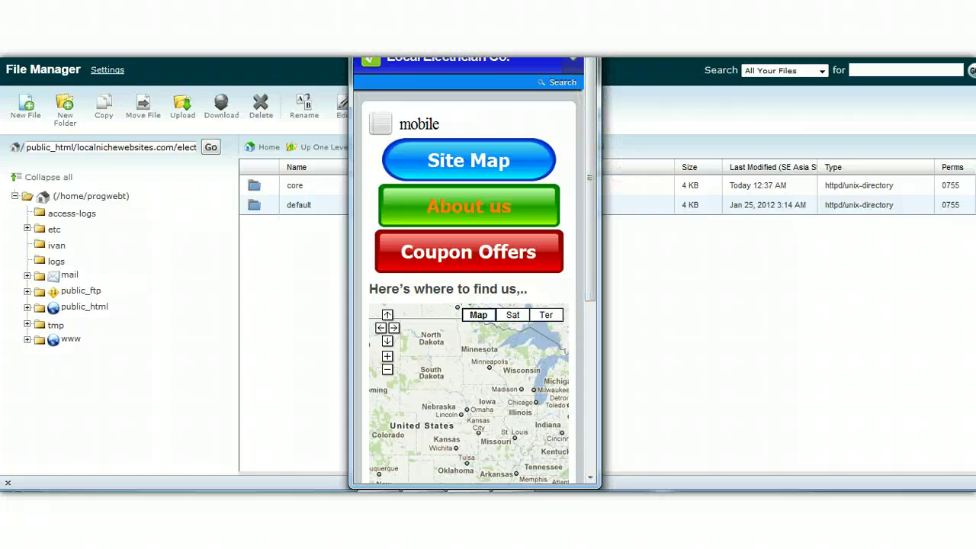
key(ctrl+w)
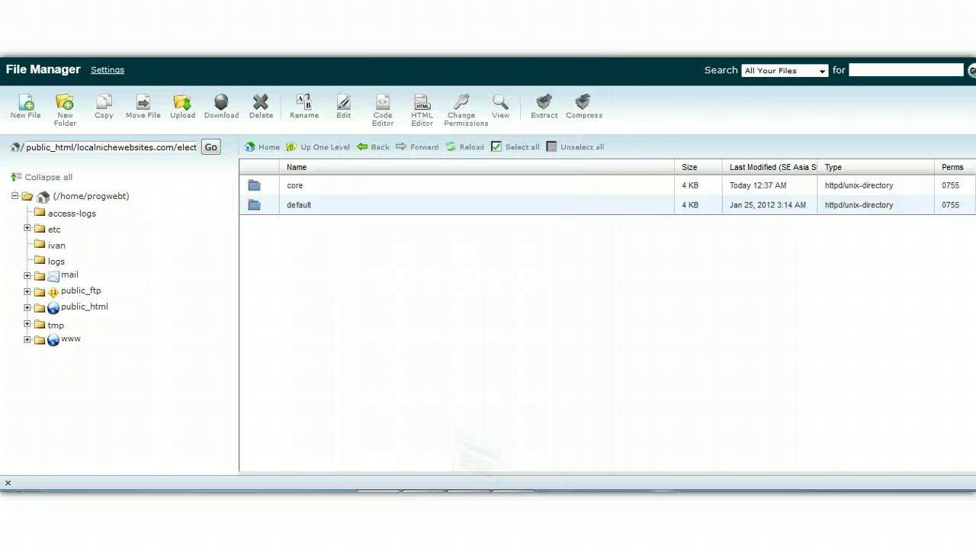
click(395, 286)
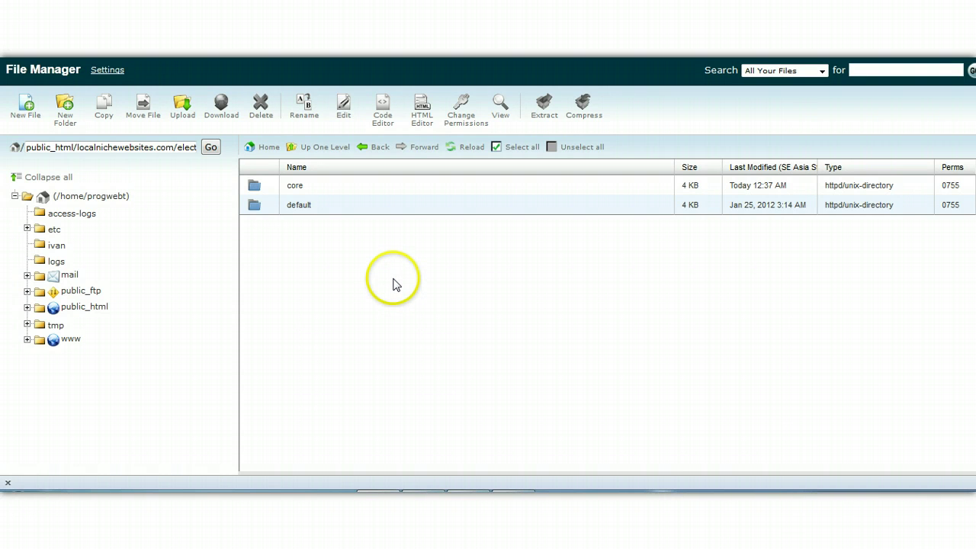